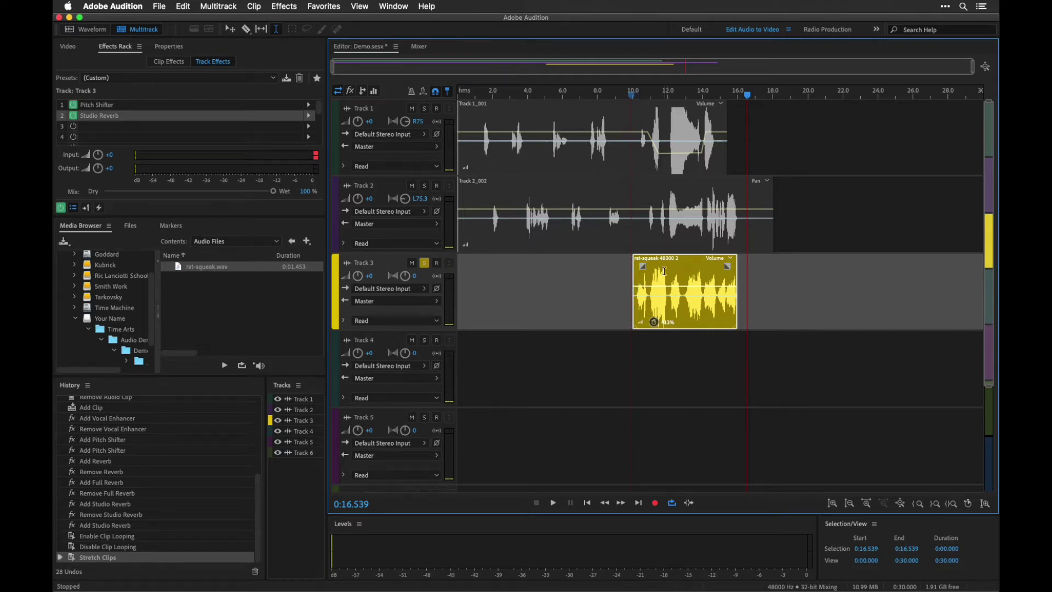
# Step: Drag the rat-squeak clip to the very start of Track 3
pyautogui.moveTo(687, 277); pyautogui.dragTo(640, 285)
pyautogui.click(227, 30)
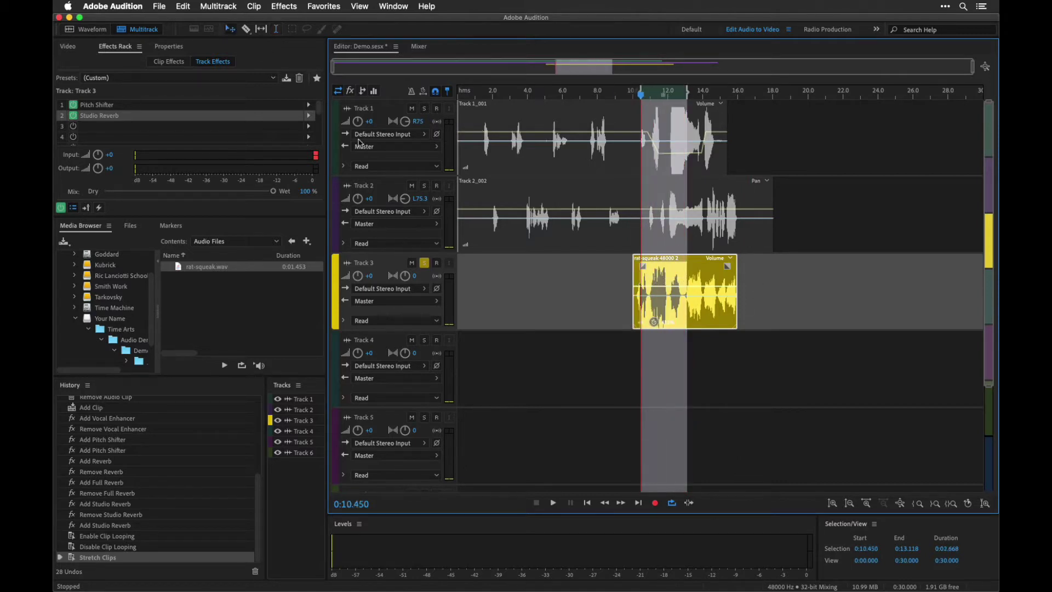
pyautogui.moveTo(727, 322); pyautogui.dragTo(553, 322)
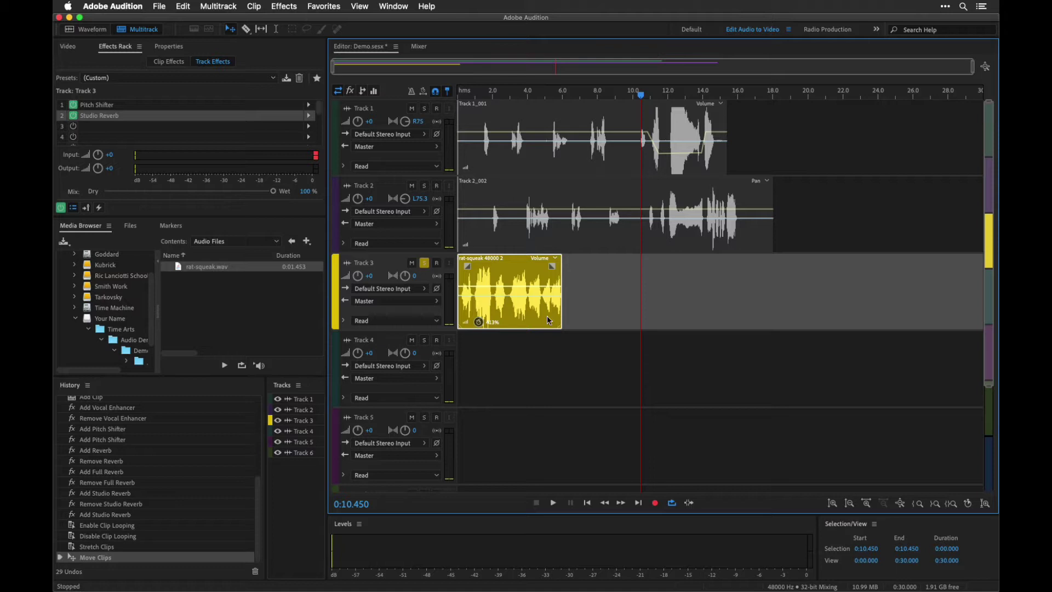
# Step: Undo an accidental paste of the squeak clip and nudge the playhead slightly earlier
pyautogui.press('super+v')
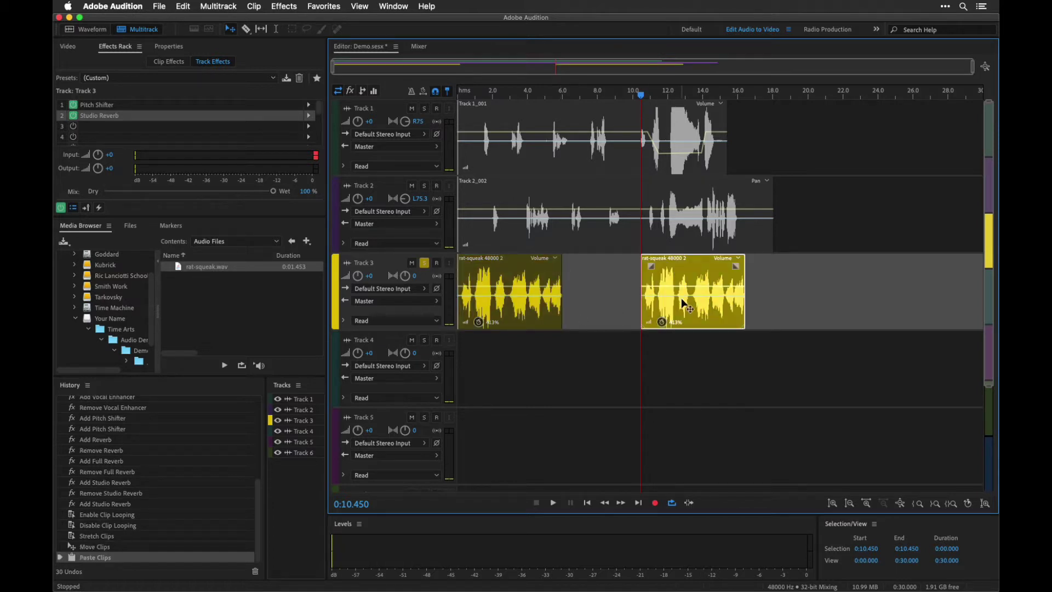
pyautogui.press('super+z')
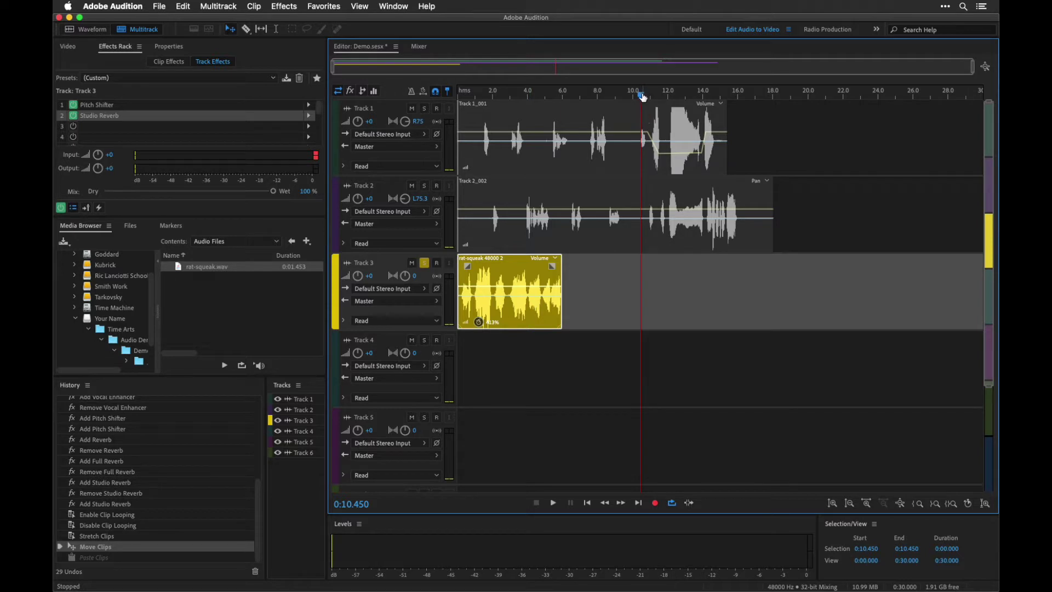
pyautogui.moveTo(643, 97); pyautogui.dragTo(633, 103)
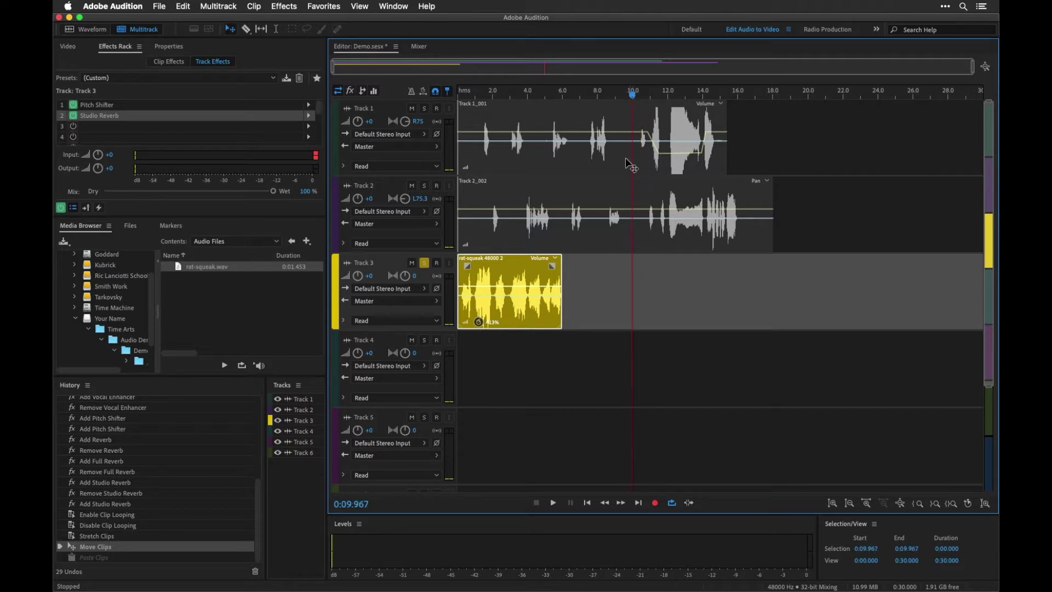
# Step: Set the squeak clip to Loop and stretch it to repeat about three times, then play it back
pyautogui.rightClick(527, 305)
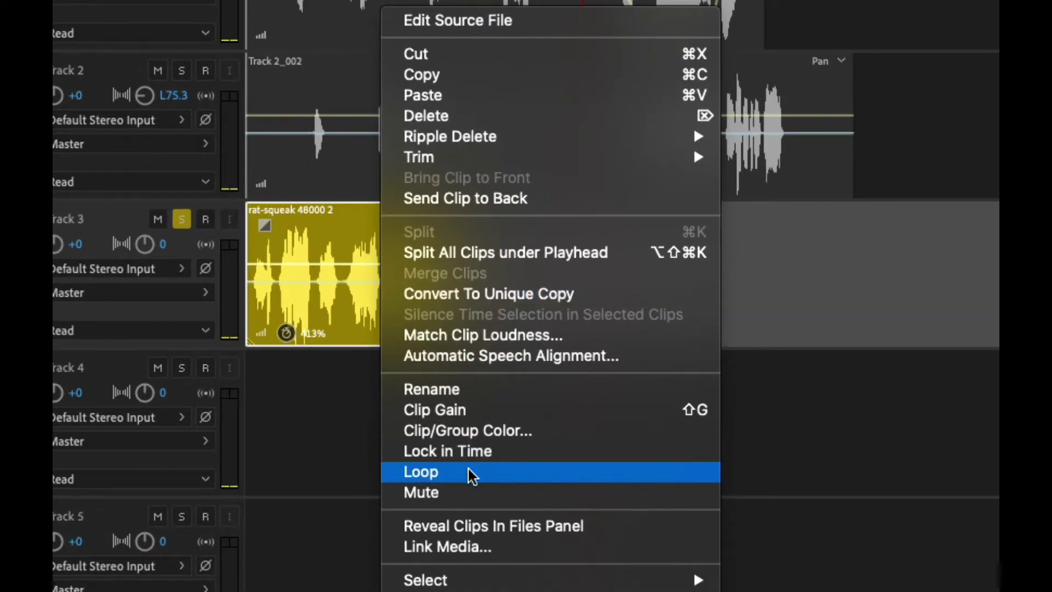
pyautogui.click(470, 472)
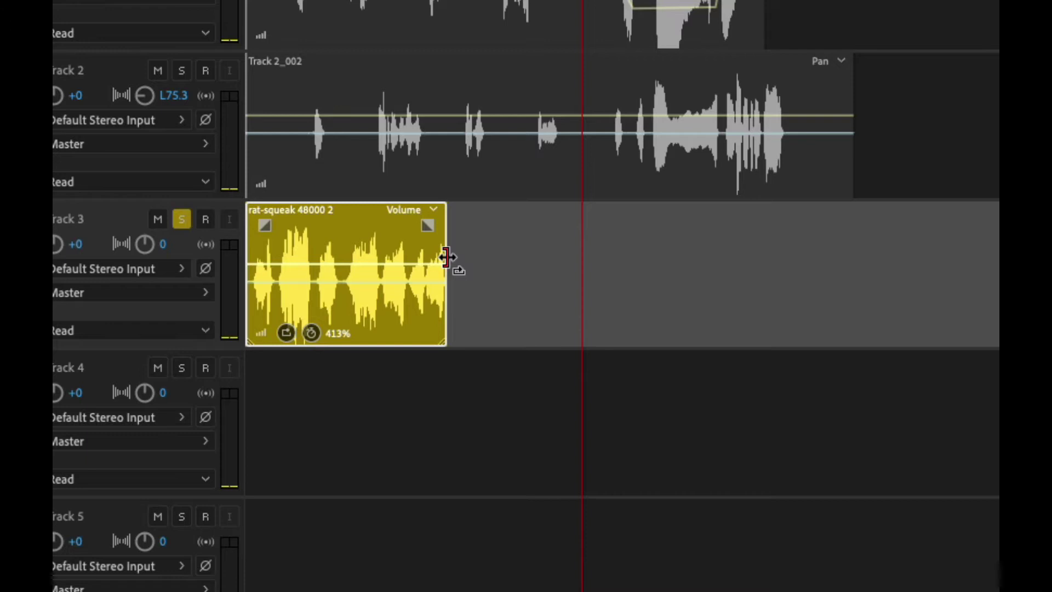
pyautogui.moveTo(446, 258); pyautogui.dragTo(851, 222)
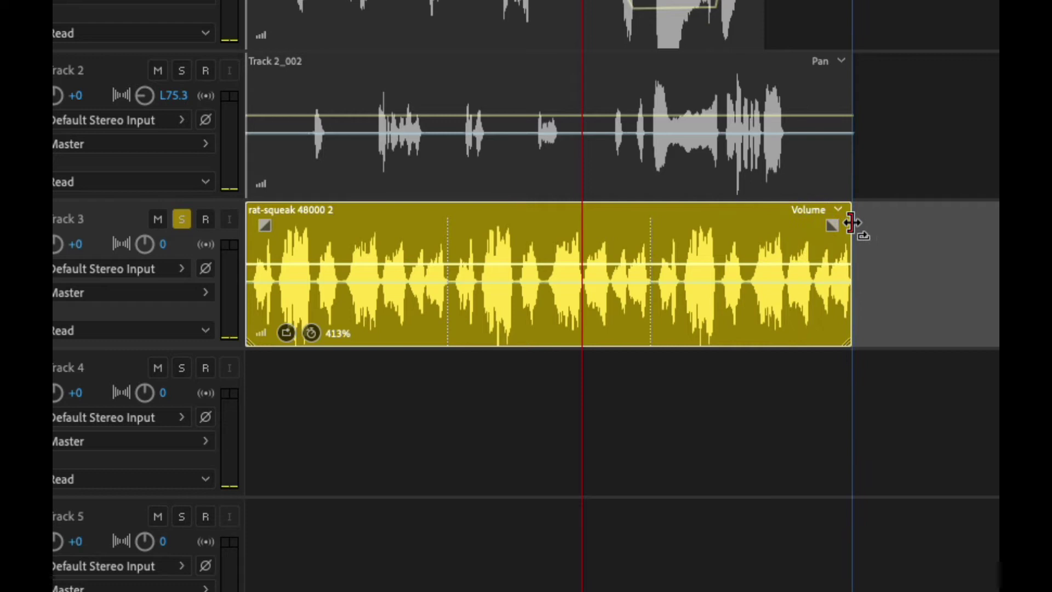
pyautogui.press('space')
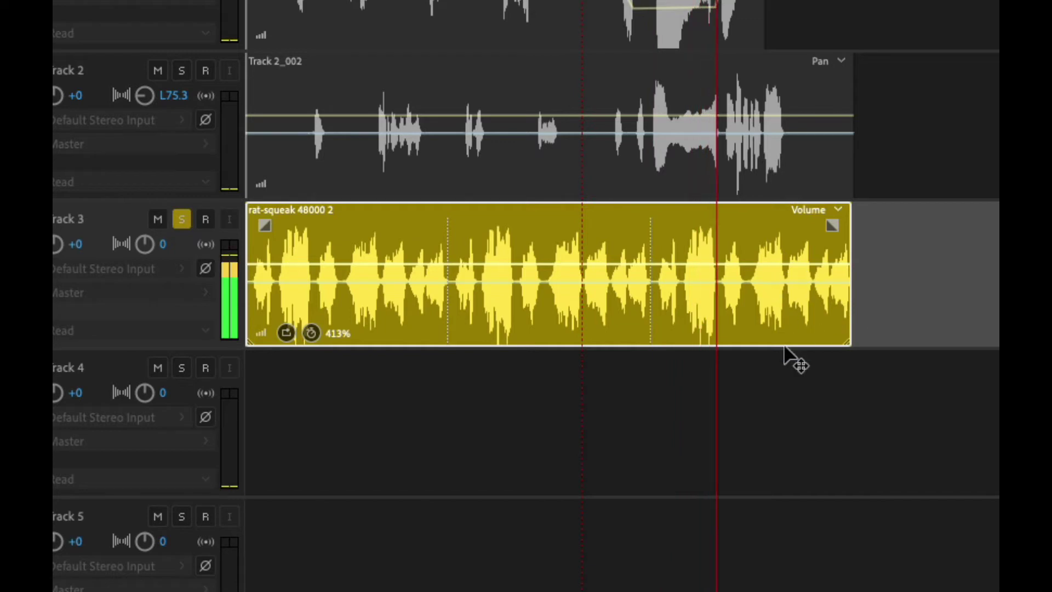
pyautogui.press('space')
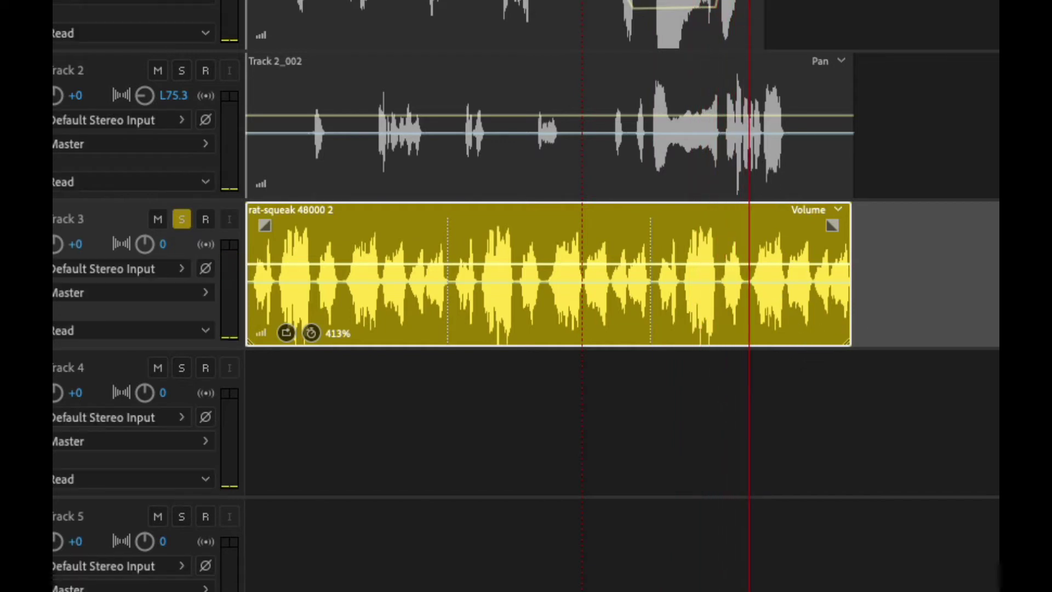
# Step: Pull the squeak clip's volume envelope down in two passes to about -16 dB, previewing between adjustments
pyautogui.press('space')
pyautogui.press('Home')
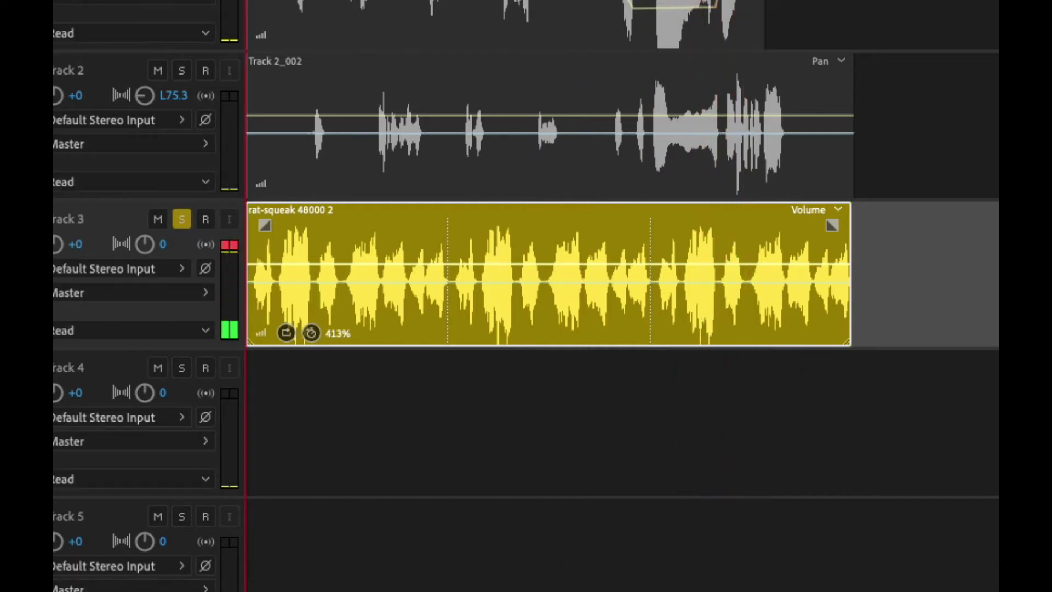
pyautogui.press('space')
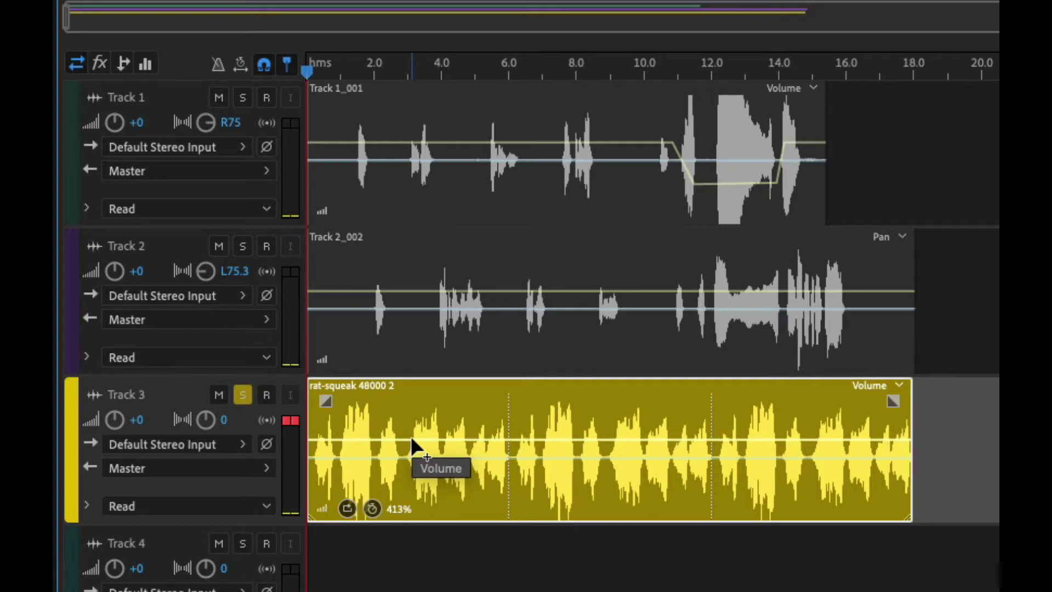
pyautogui.moveTo(411, 439); pyautogui.dragTo(410, 483)
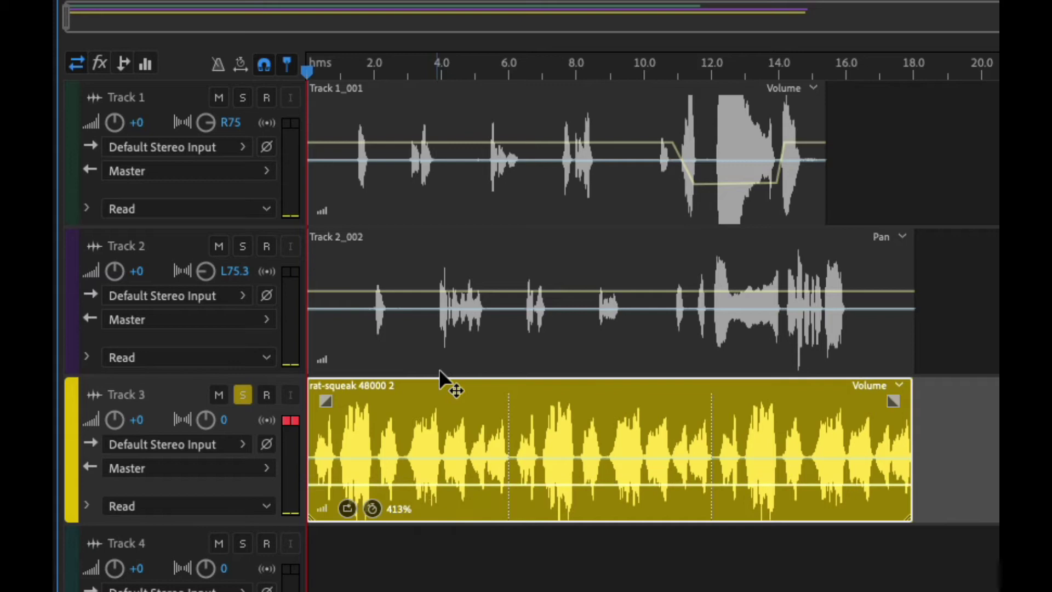
pyautogui.press('space')
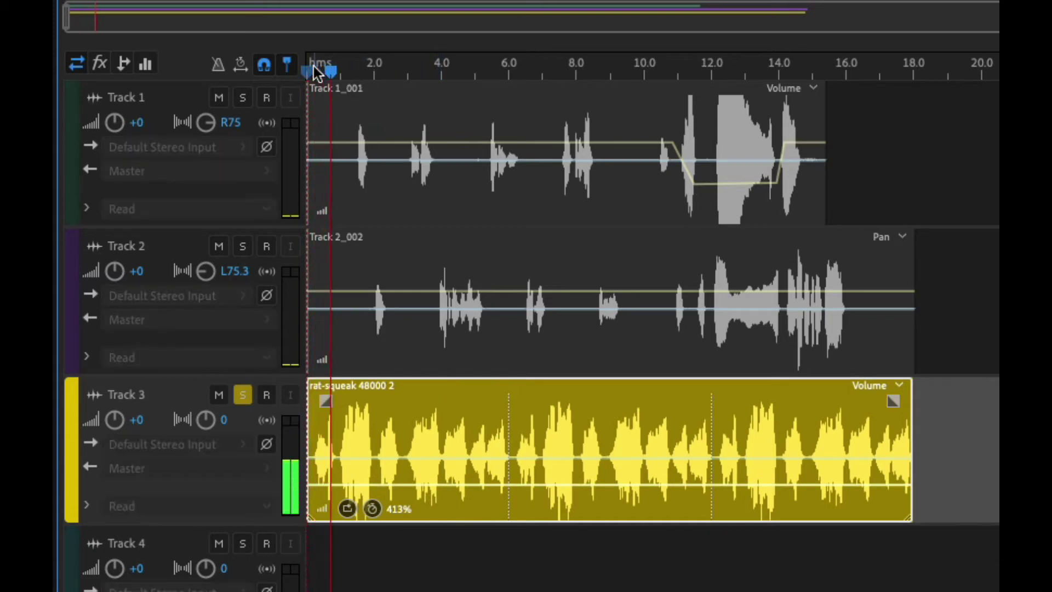
pyautogui.moveTo(462, 484); pyautogui.dragTo(460, 498)
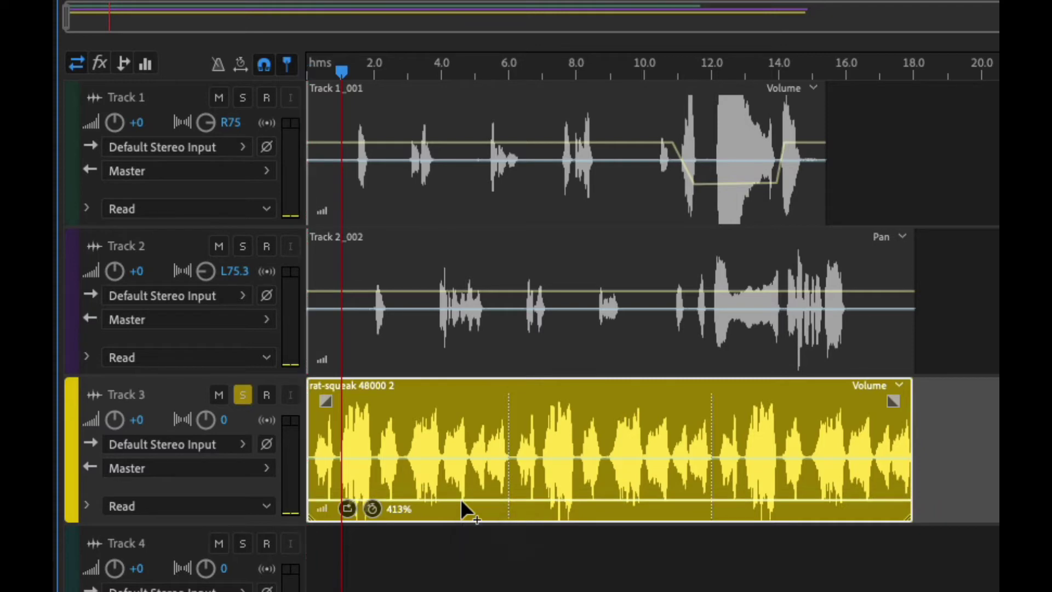
pyautogui.press('space')
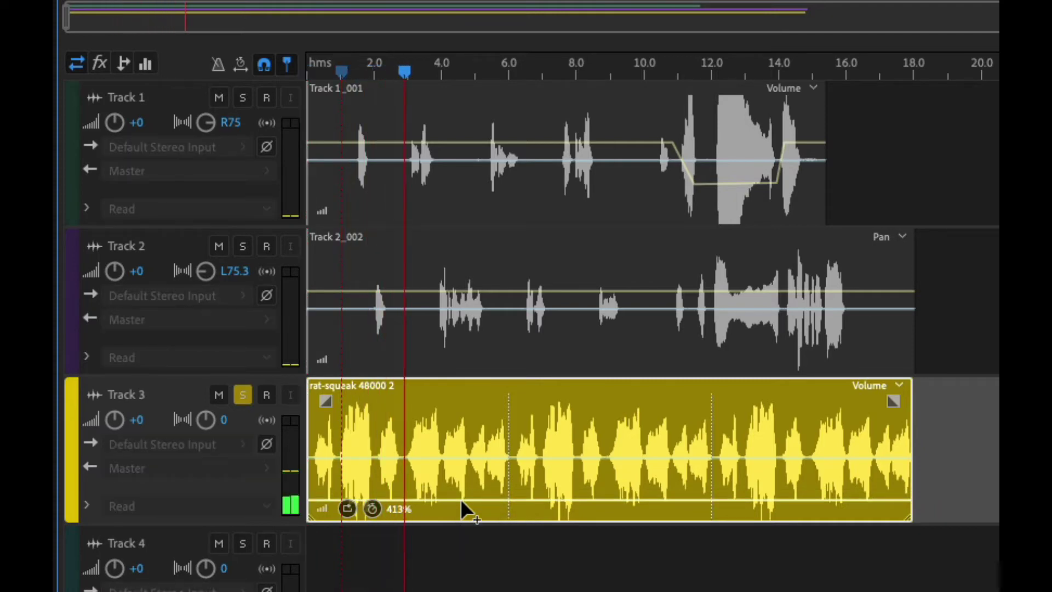
pyautogui.press('space')
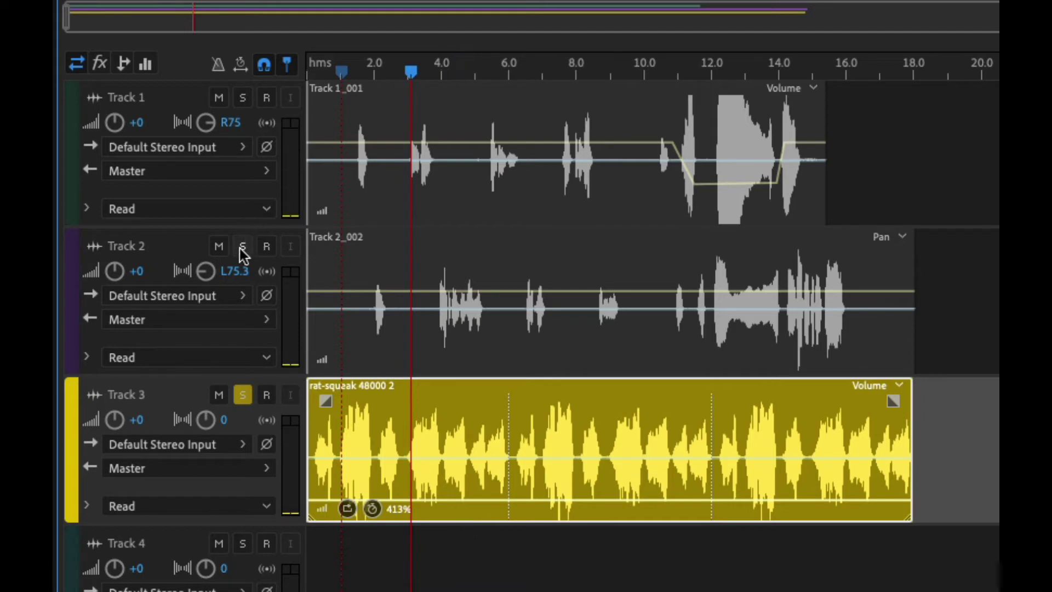
# Step: Unsolo Track 3, play the full mix, and add a marker at about 7 seconds
pyautogui.click(242, 395)
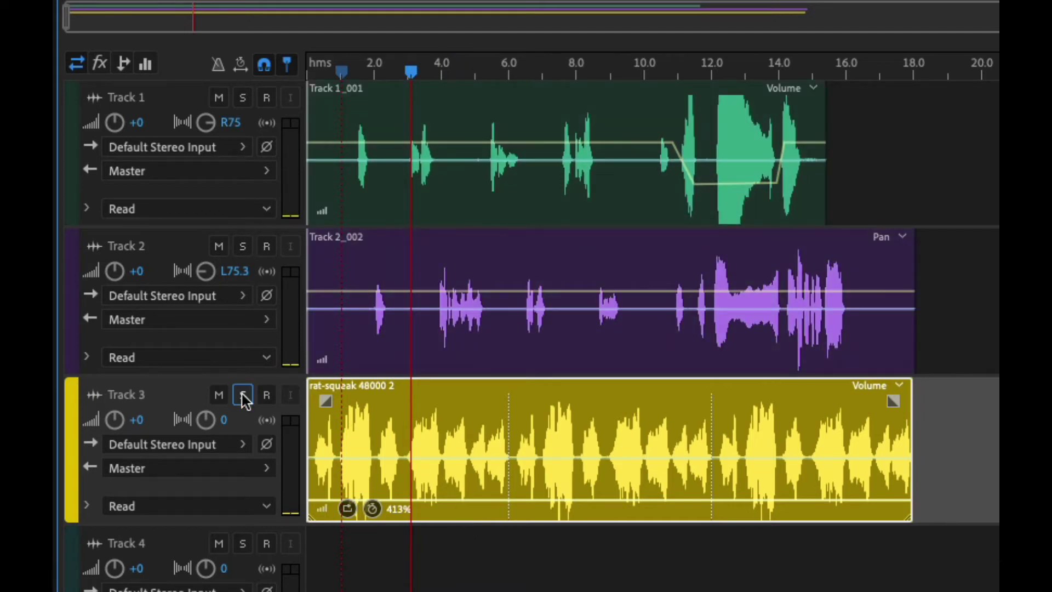
pyautogui.press('space')
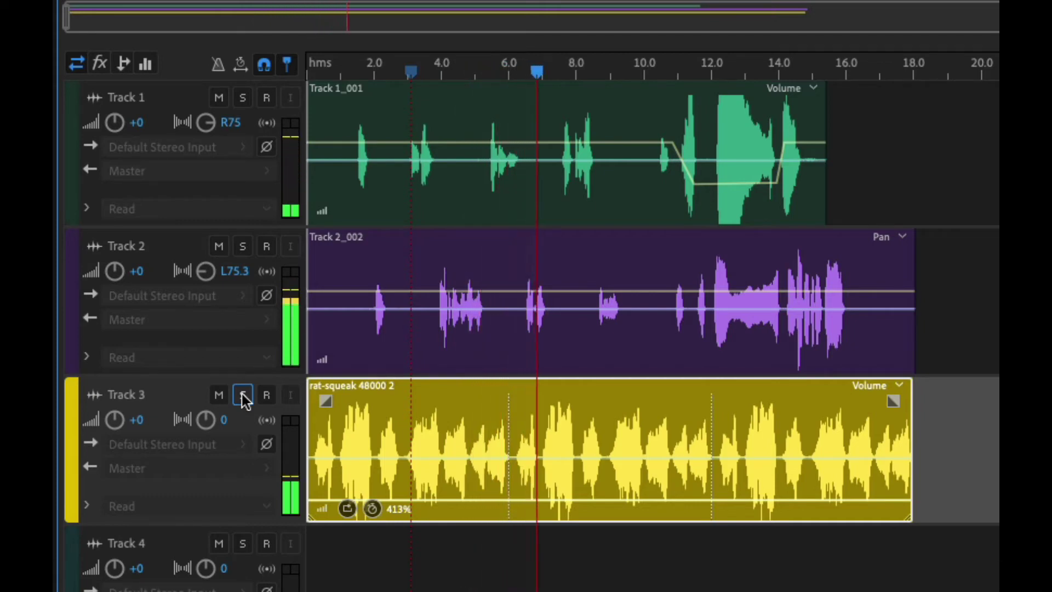
pyautogui.press('space')
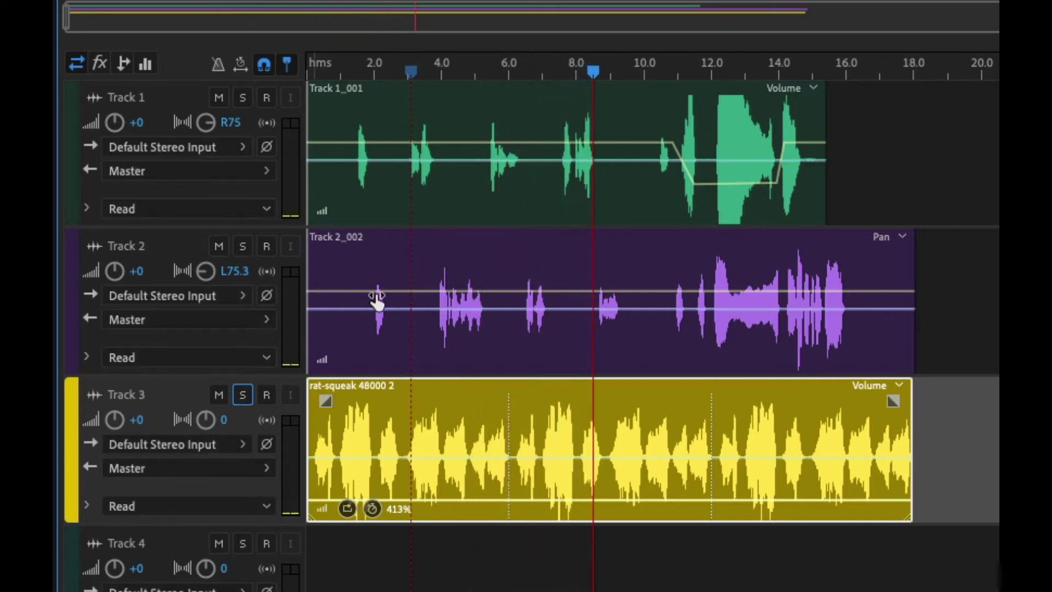
pyautogui.moveTo(594, 74); pyautogui.dragTo(547, 80)
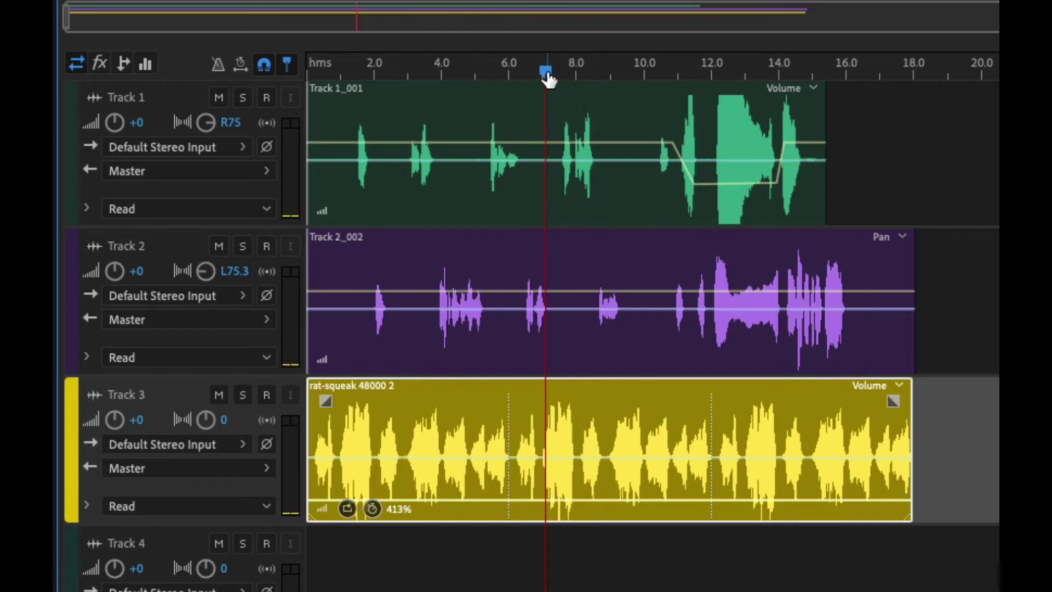
pyautogui.press('m')
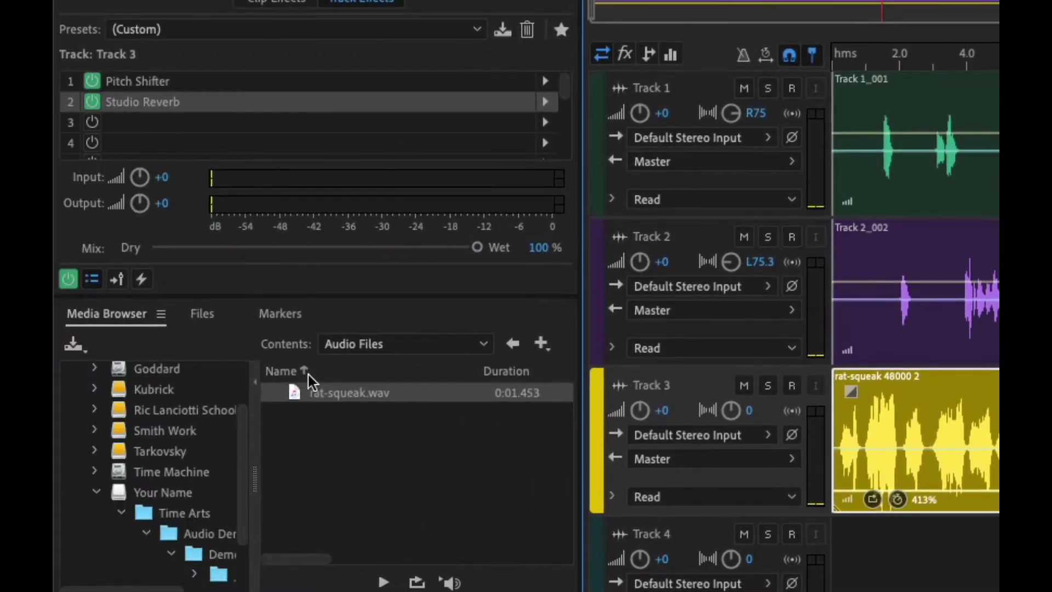
# Step: In the Markers panel, rename Marker 01 to 'Alien approaches'
pyautogui.click(284, 314)
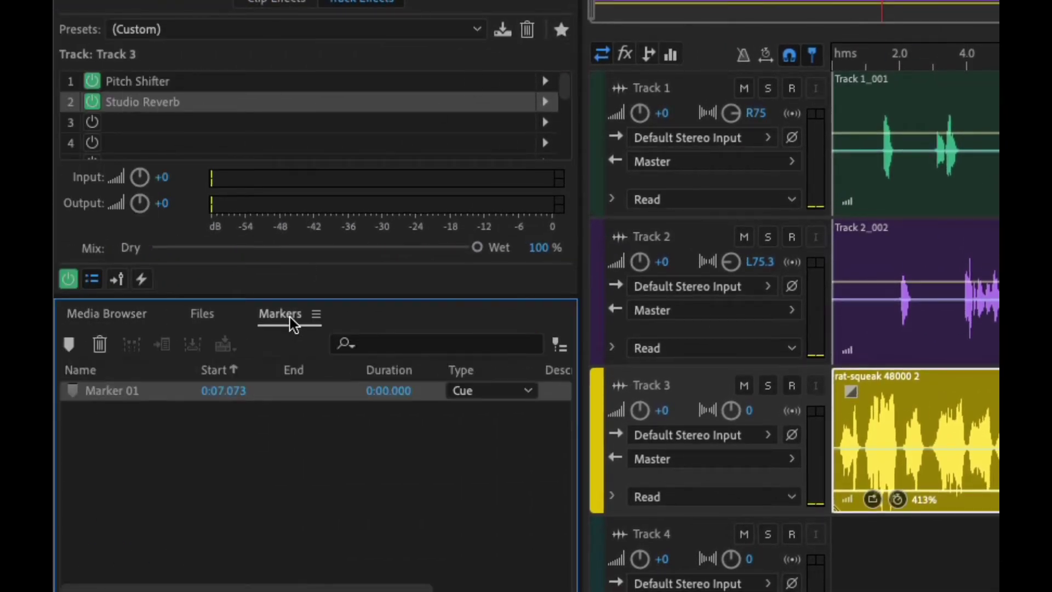
pyautogui.doubleClick(109, 390)
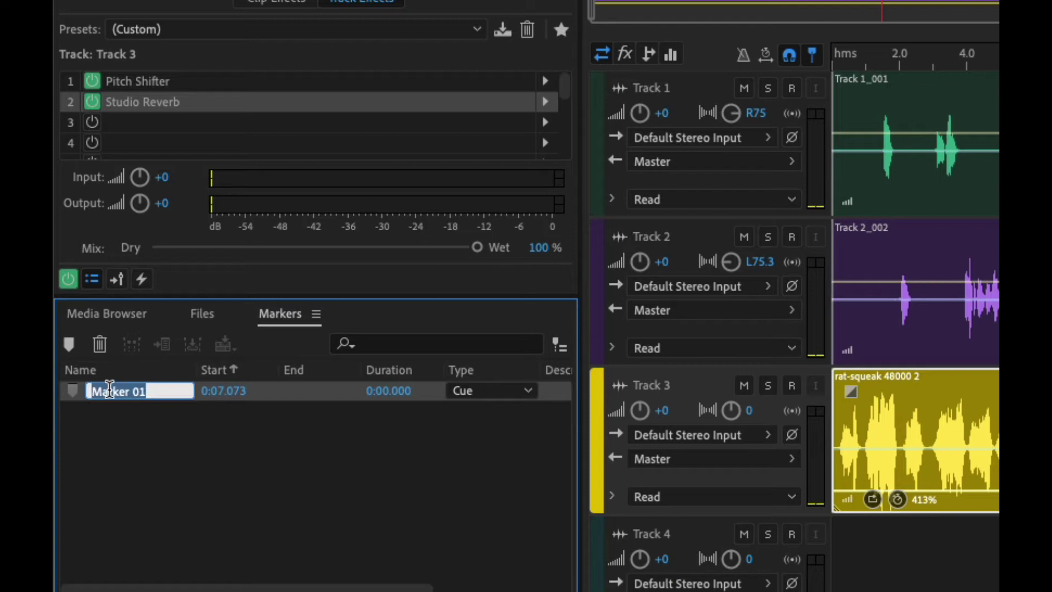
pyautogui.write('Alien approache sounaproaches')
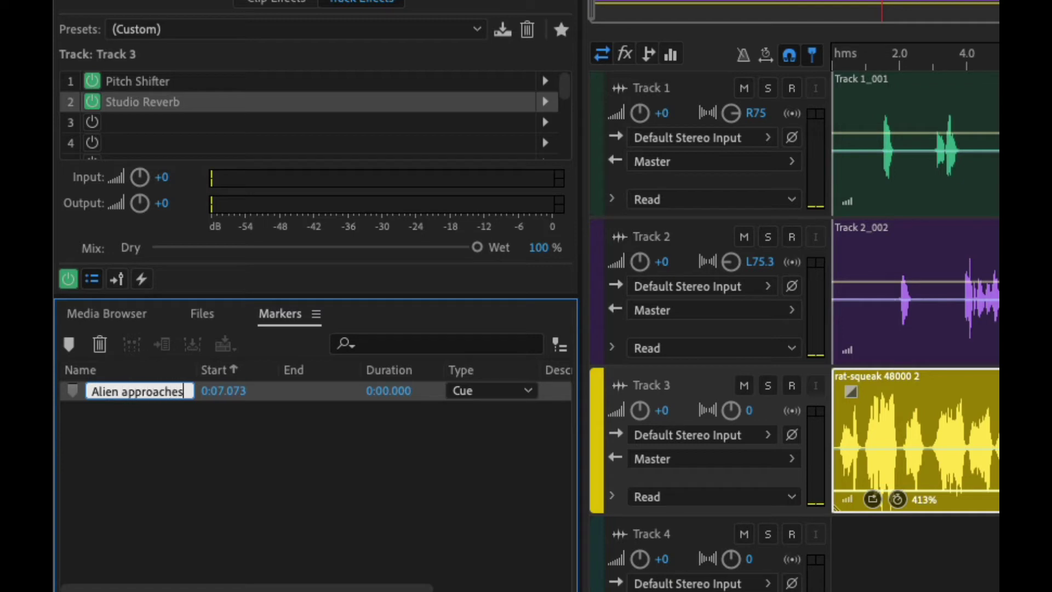
pyautogui.press('Return')
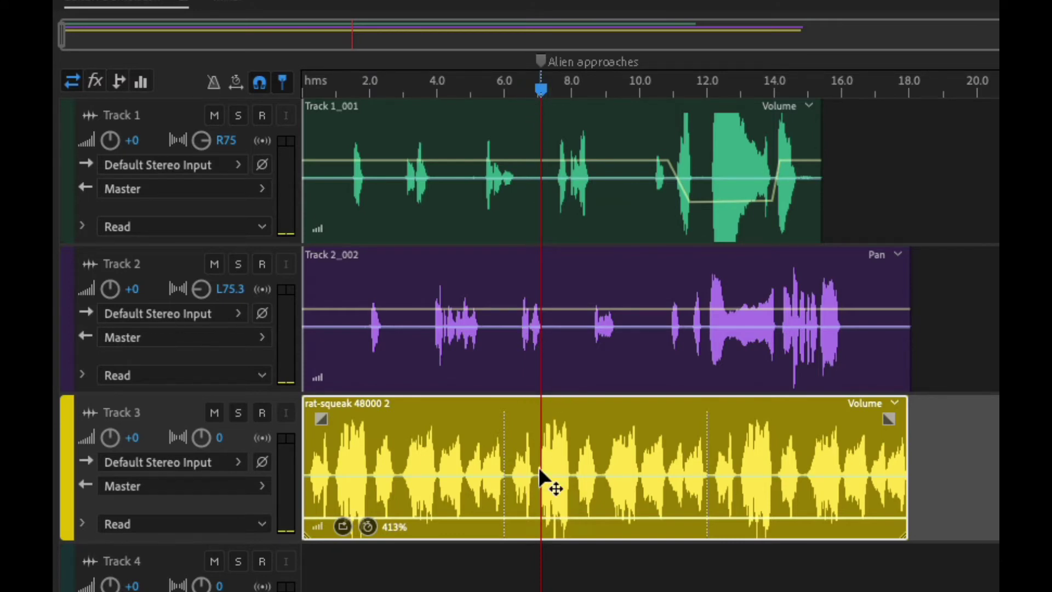
# Step: Add a volume keyframe on the squeak clip and set it around 0 dB, previewing the ramp
pyautogui.click(518, 517)
pyautogui.moveTo(551, 516); pyautogui.dragTo(567, 439)
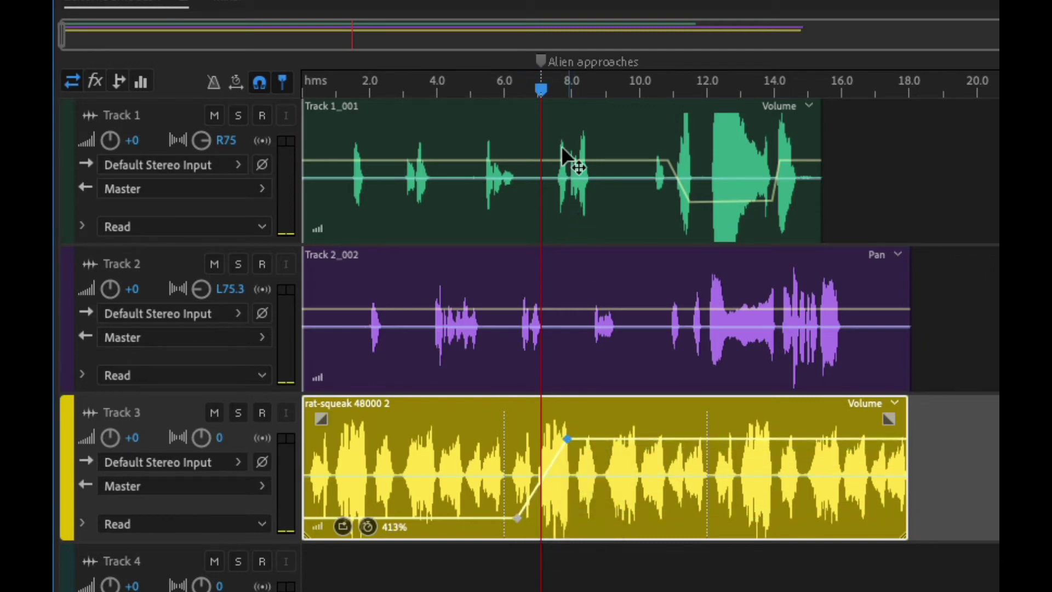
pyautogui.moveTo(541, 89); pyautogui.dragTo(512, 101)
pyautogui.press('space')
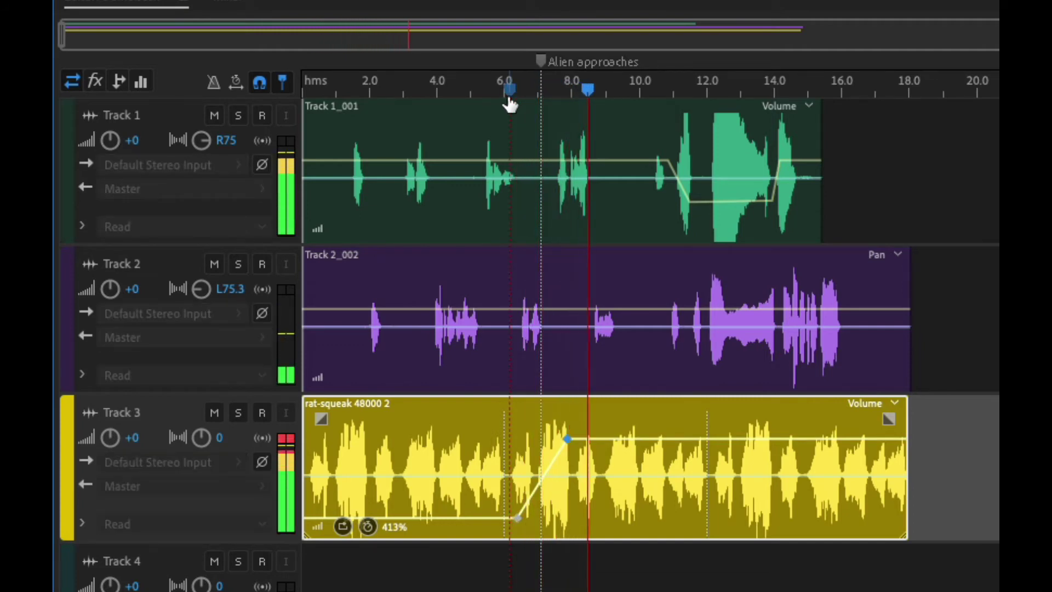
pyautogui.press('space')
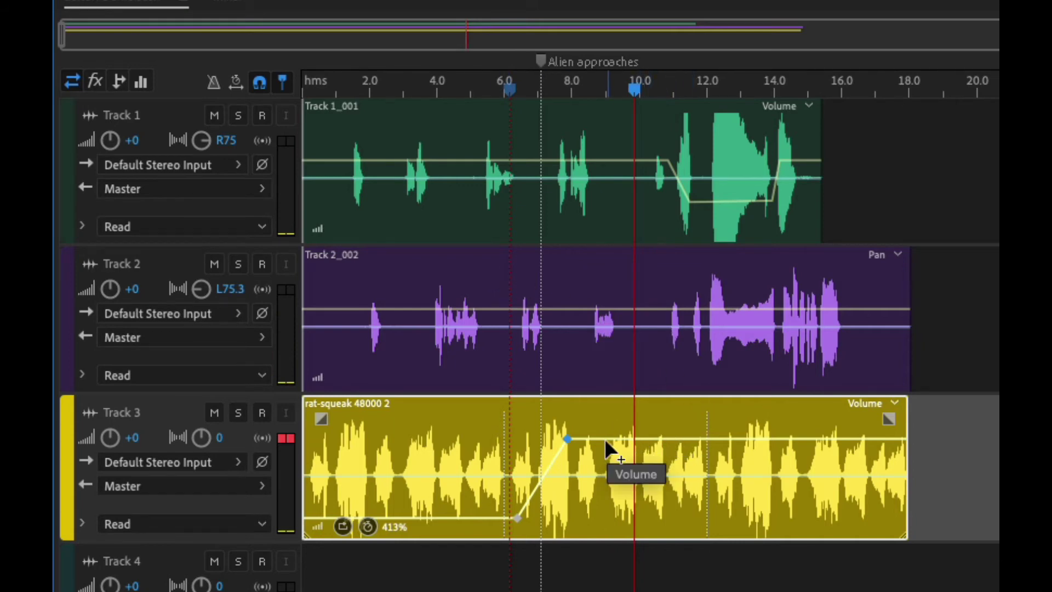
pyautogui.moveTo(568, 438); pyautogui.dragTo(558, 452)
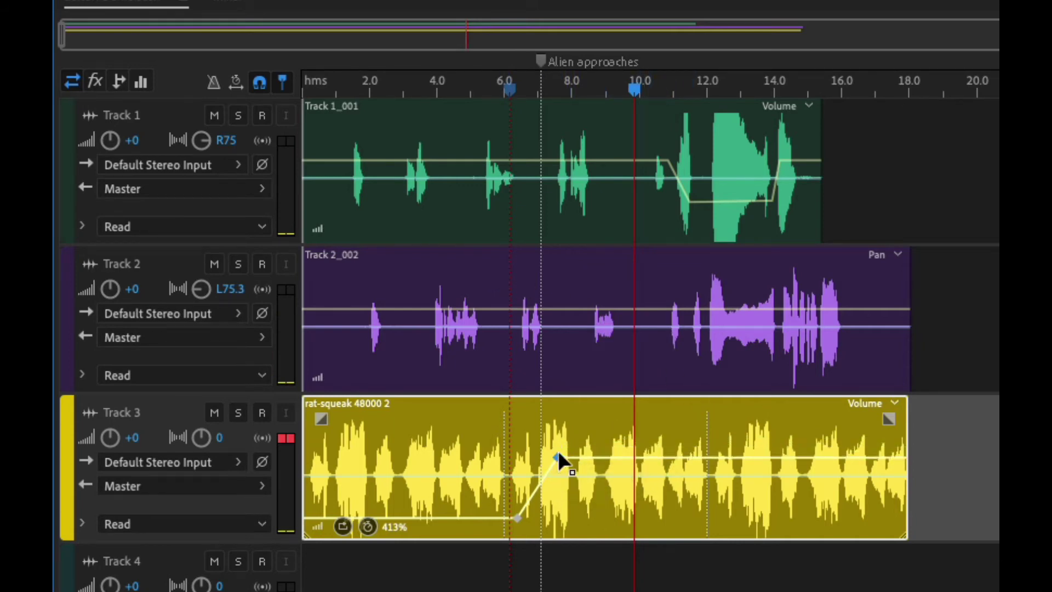
pyautogui.press('space')
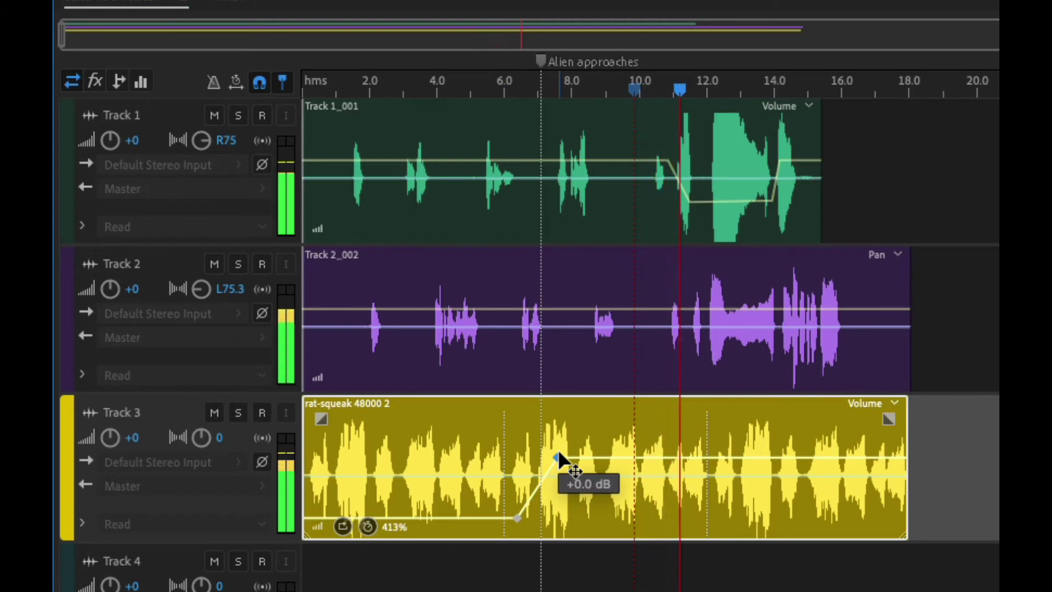
pyautogui.press('space')
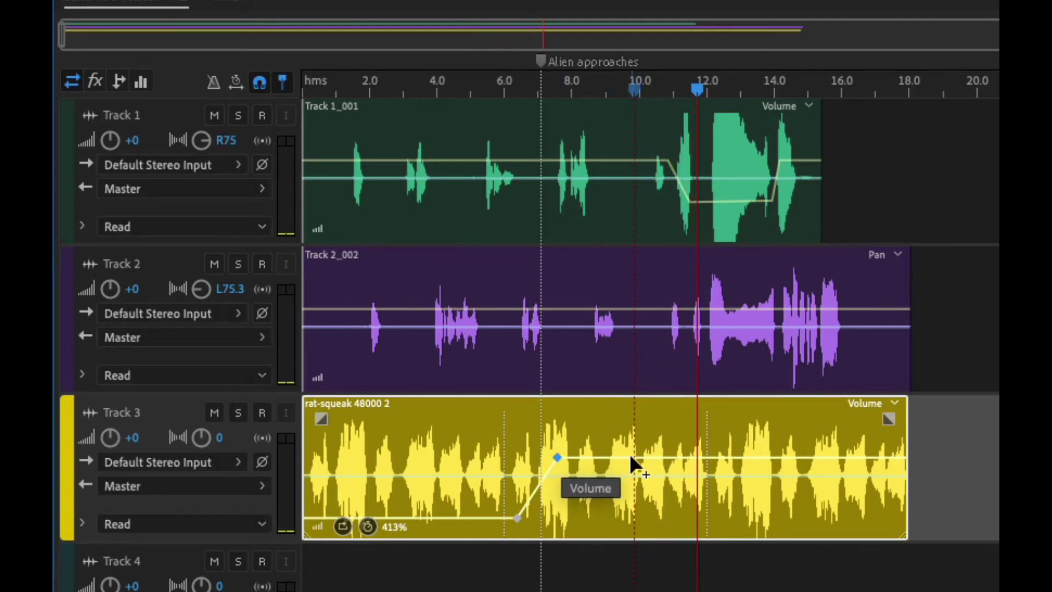
# Step: Add a second volume keyframe later in the clip raised toward +15 dB, and preview it
pyautogui.click(631, 456)
pyautogui.moveTo(670, 457); pyautogui.dragTo(657, 412)
pyautogui.press('space')
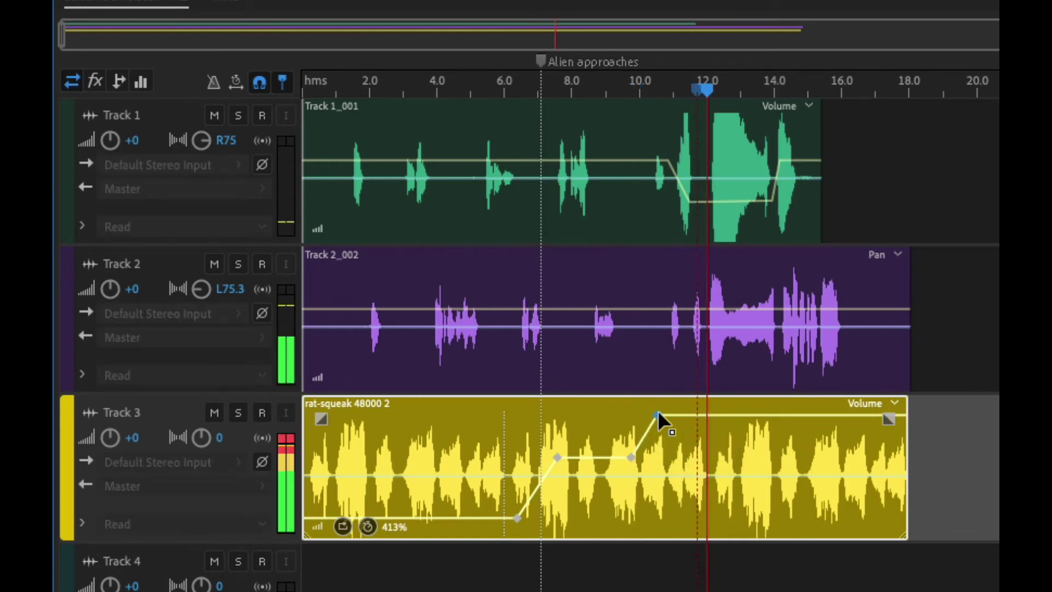
pyautogui.press('space')
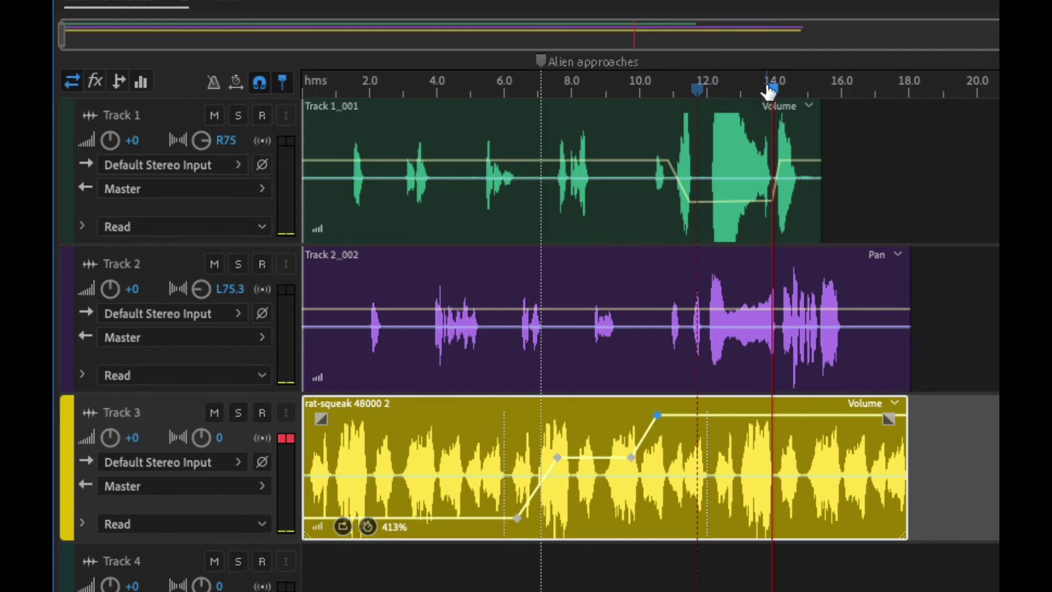
# Step: Switch the squeak clip to its pan envelope, pan it right, then ramp to near centre by 6 s
pyautogui.moveTo(770, 90); pyautogui.dragTo(307, 164)
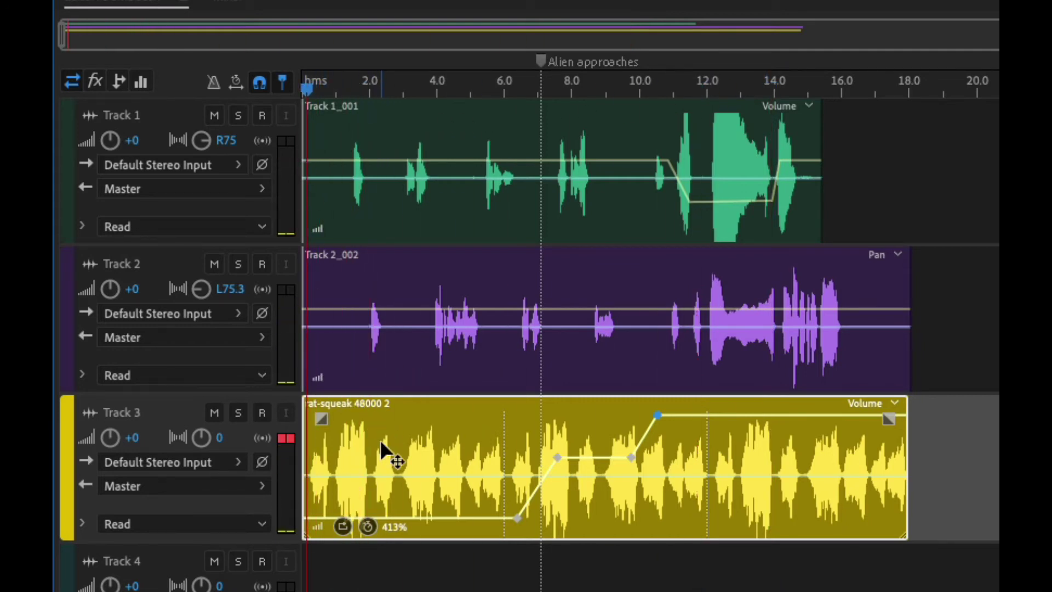
pyautogui.click(373, 475)
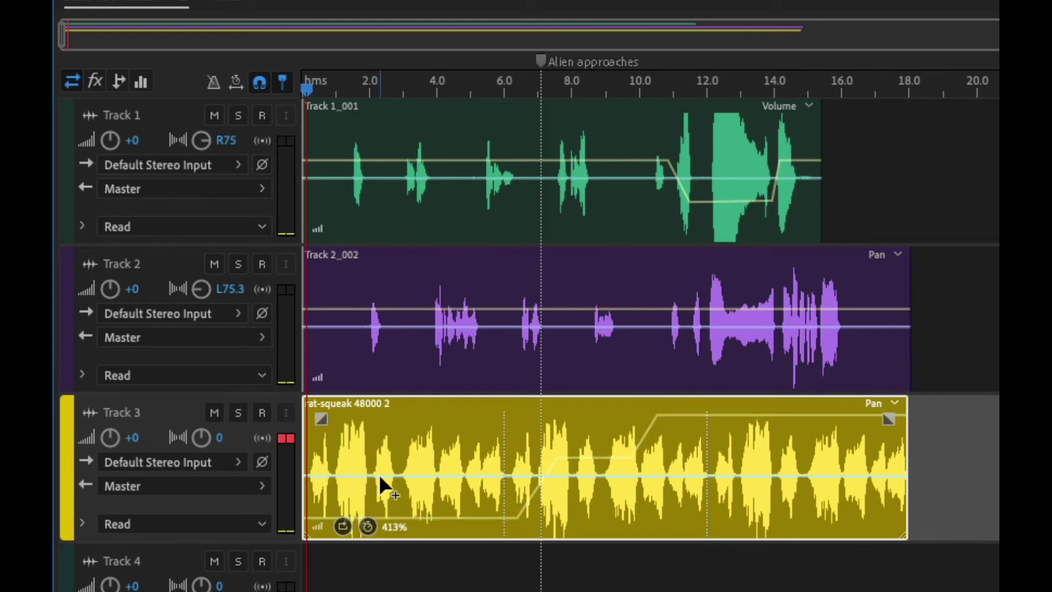
pyautogui.moveTo(380, 475); pyautogui.dragTo(381, 505)
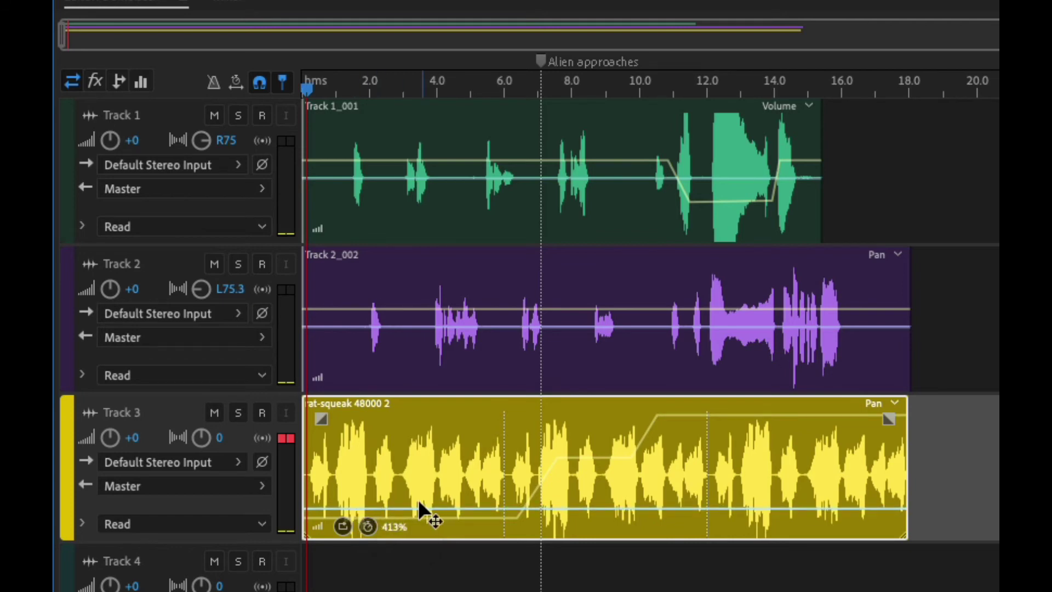
pyautogui.click(387, 506)
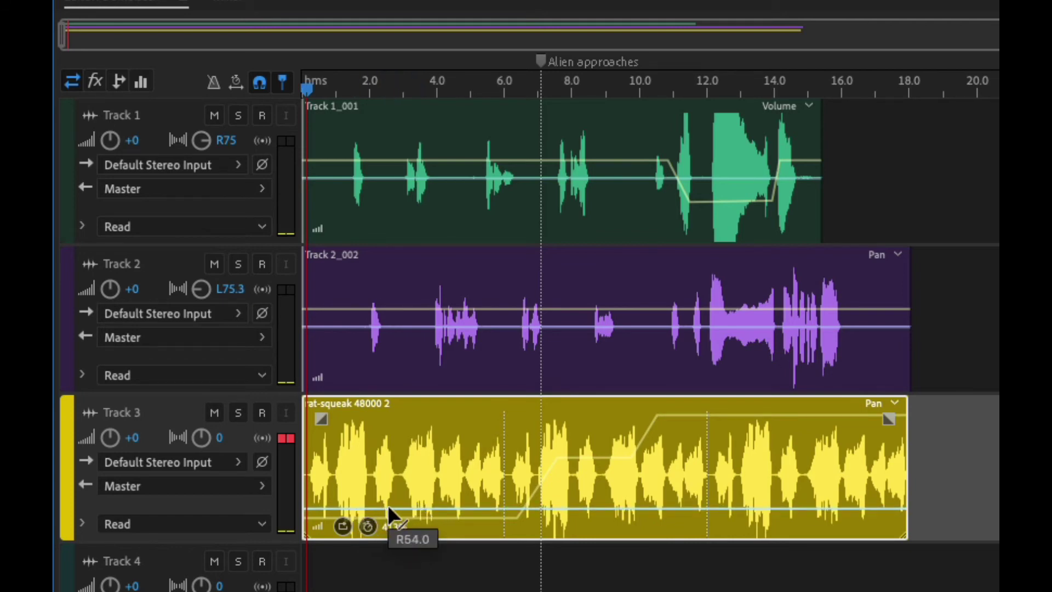
pyautogui.moveTo(503, 507); pyautogui.dragTo(494, 476)
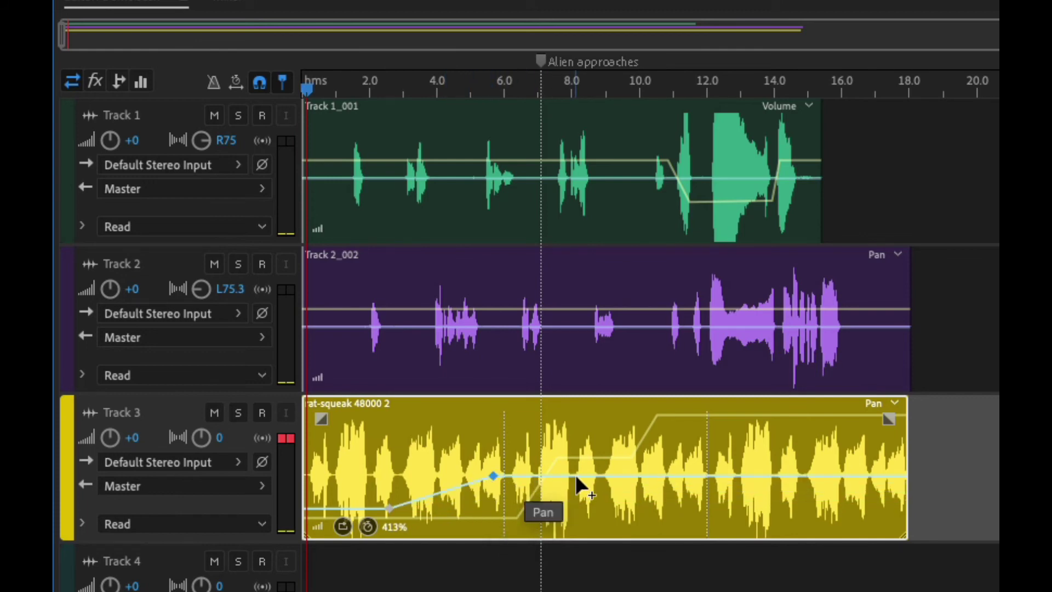
# Step: Add pan keyframes swinging hard left (L100) at about 12 s and fully right at the clip's end
pyautogui.click(632, 475)
pyautogui.click(710, 476)
pyautogui.moveTo(711, 476); pyautogui.dragTo(704, 414)
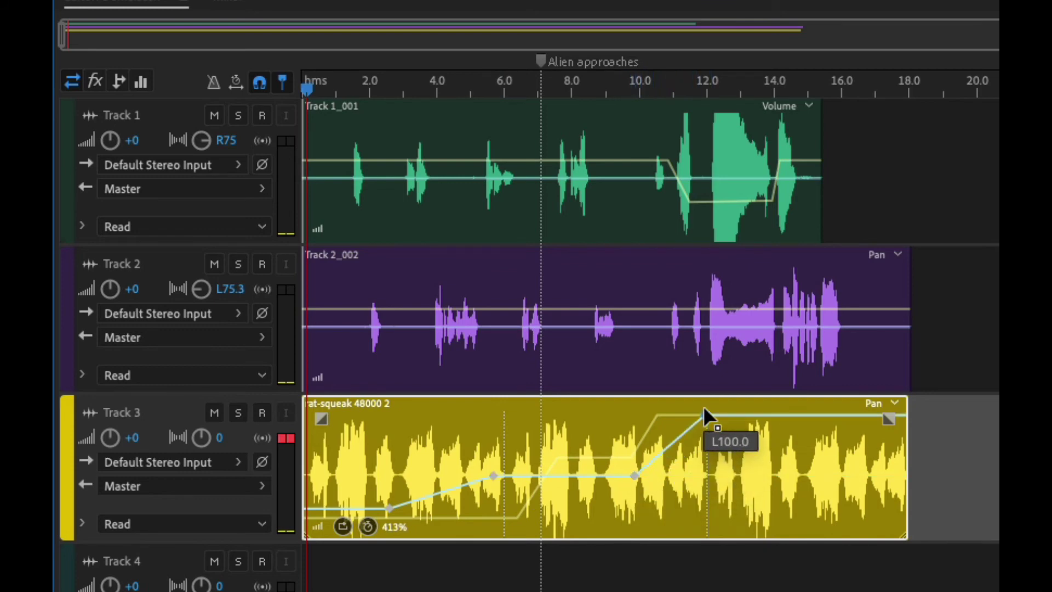
pyautogui.click(812, 415)
pyautogui.moveTo(811, 415); pyautogui.dragTo(911, 572)
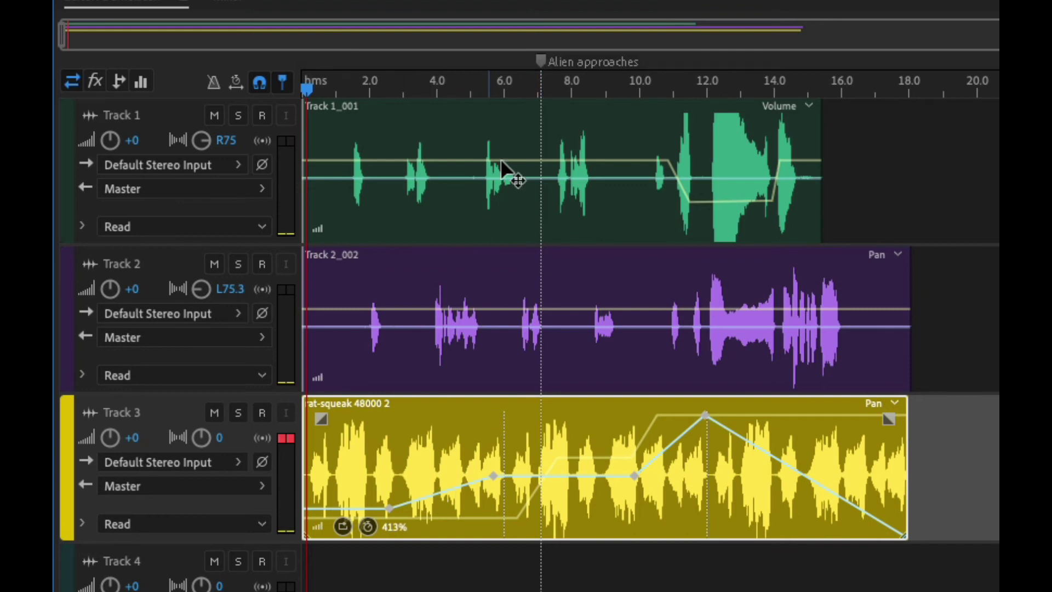
# Step: Drag the 'Alien approaches' marker to 0:00 and play the whole mix from the start
pyautogui.moveTo(542, 64); pyautogui.dragTo(267, 101)
pyautogui.press('space')
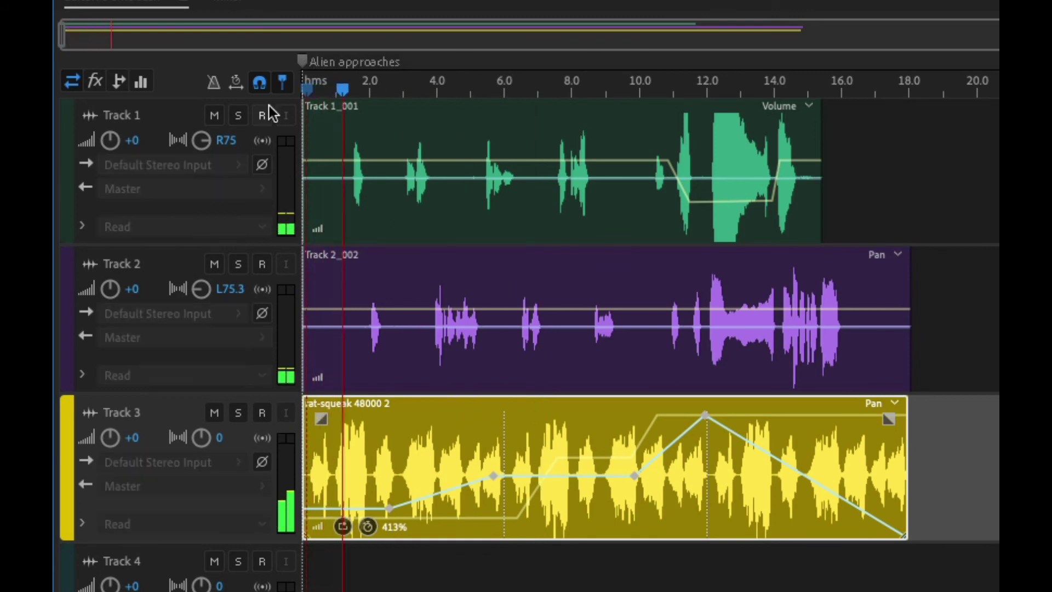